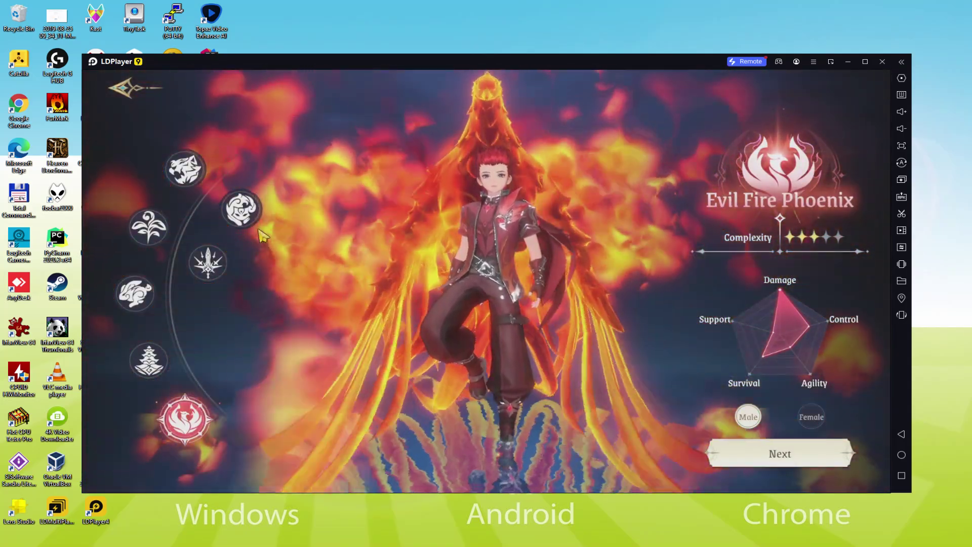
# Preview the Soft Bone Rabbit, the sword-emblem and the Blue Silver Grass martial souls in the character selection
pyautogui.click(135, 293)
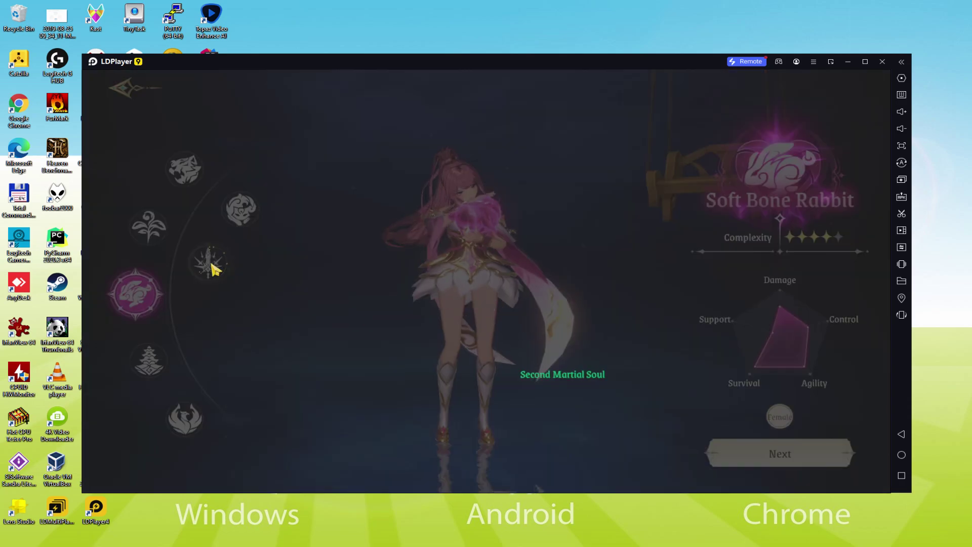
pyautogui.click(208, 263)
pyautogui.click(151, 233)
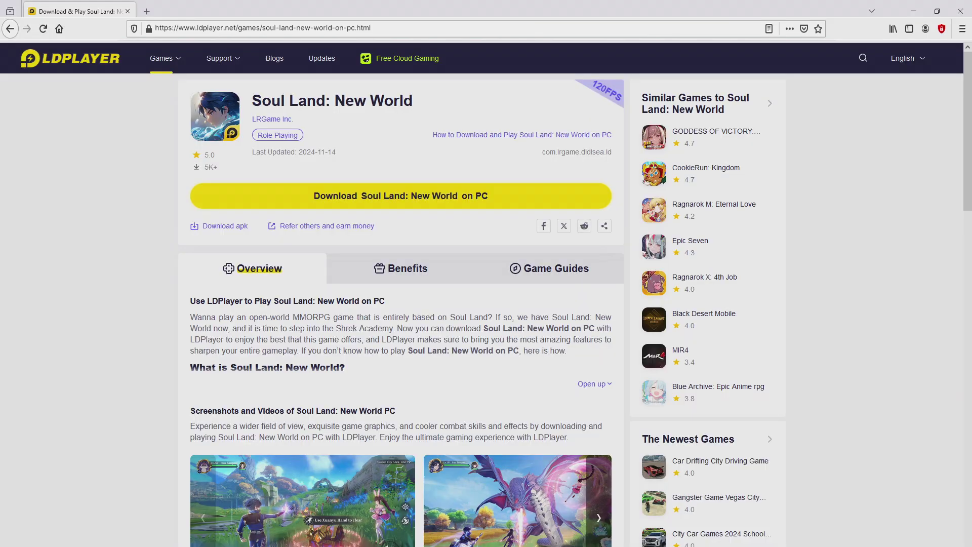
# Examine the LDPlayer web page for Soul Land: New World, including its PC download instructions and FAQ
pyautogui.scroll(-6, 399, 304)
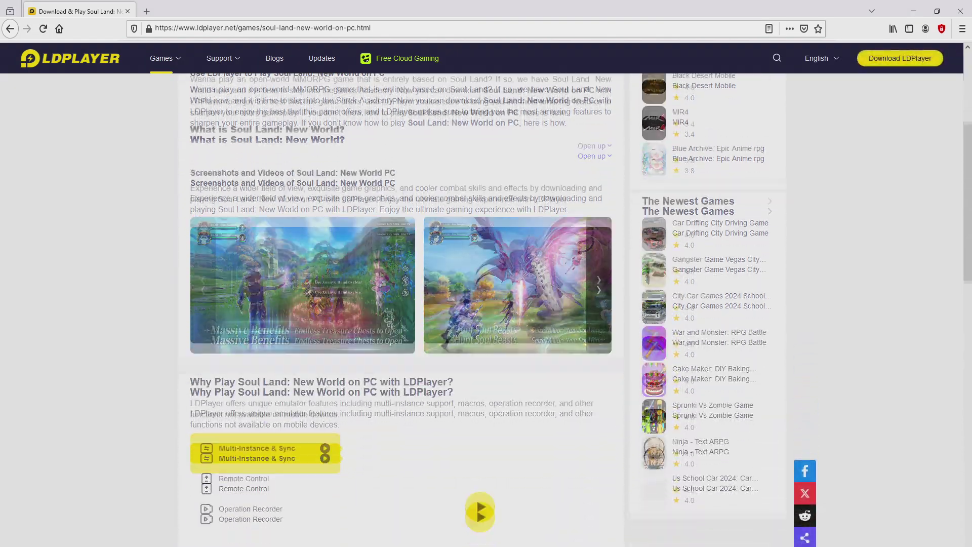
pyautogui.scroll(-7, 400, 304)
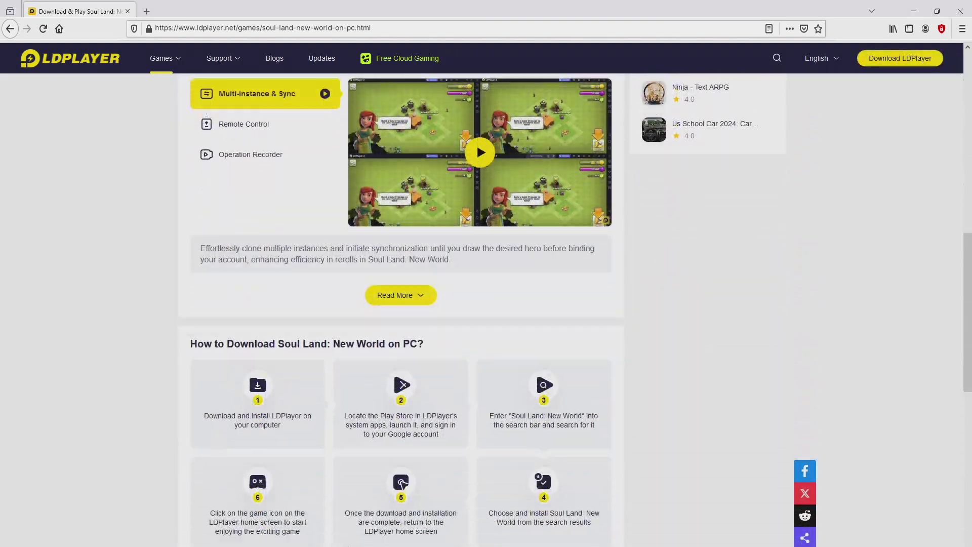
pyautogui.scroll(-4, 400, 304)
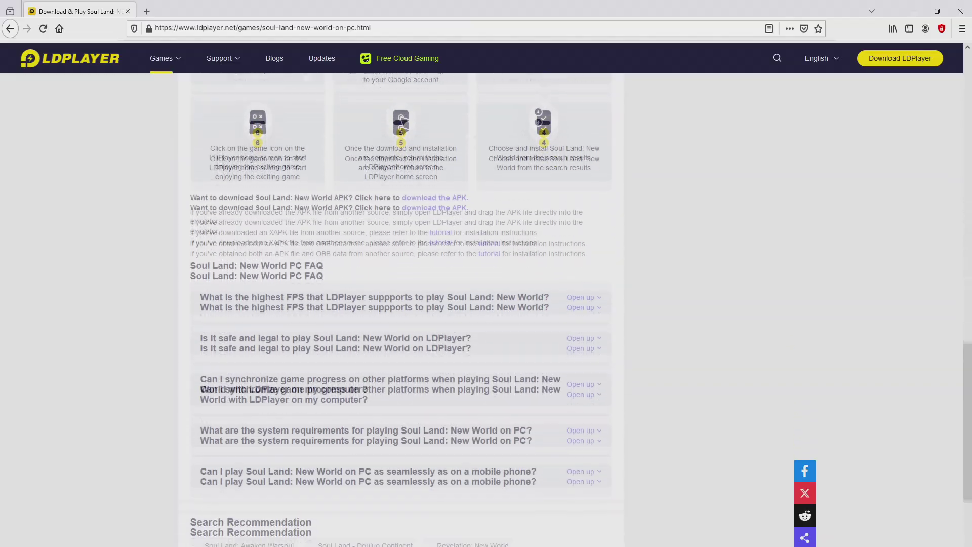
pyautogui.scroll(7, 400, 304)
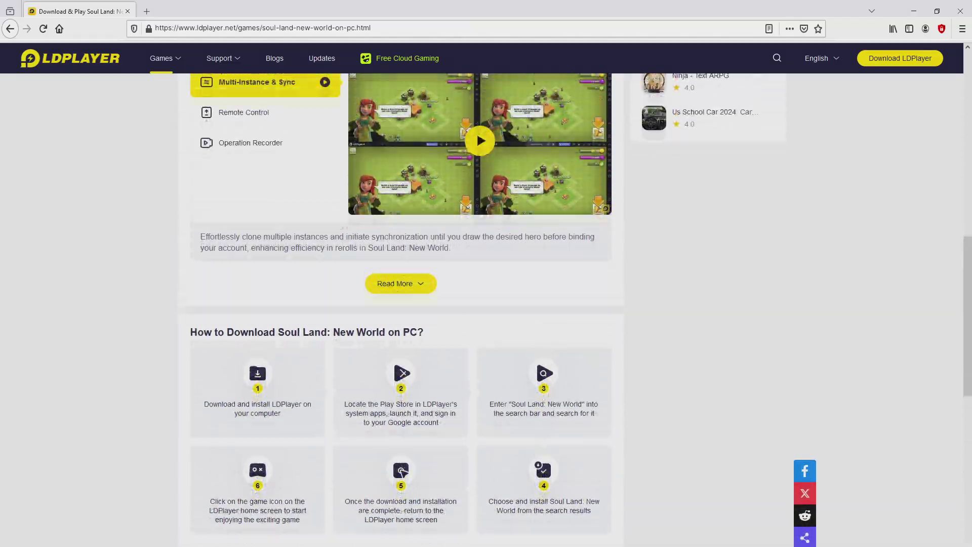
pyautogui.scroll(7, 476, 394)
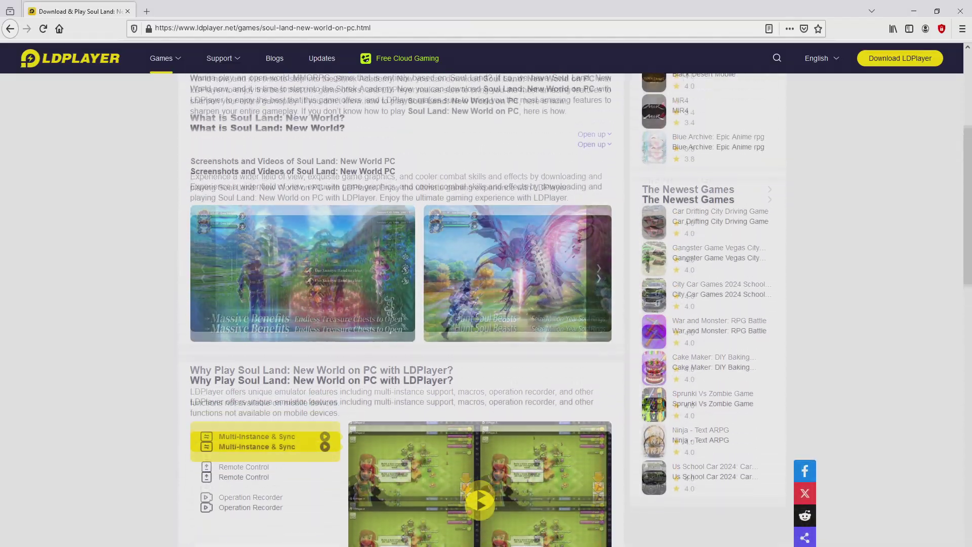
pyautogui.scroll(3, 400, 303)
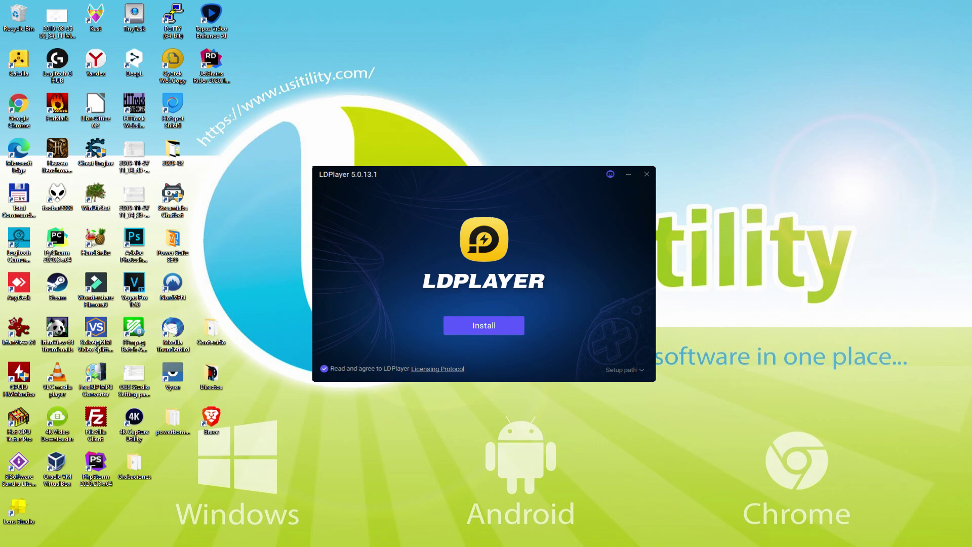
# Check the setup path in the LDPlayer installer and install the emulator to the default folder
pyautogui.click(627, 369)
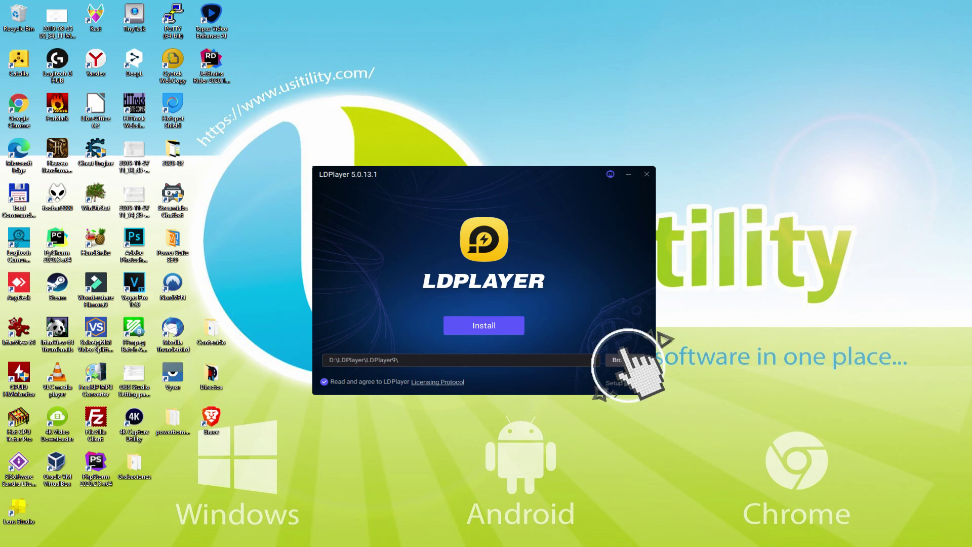
pyautogui.click(614, 383)
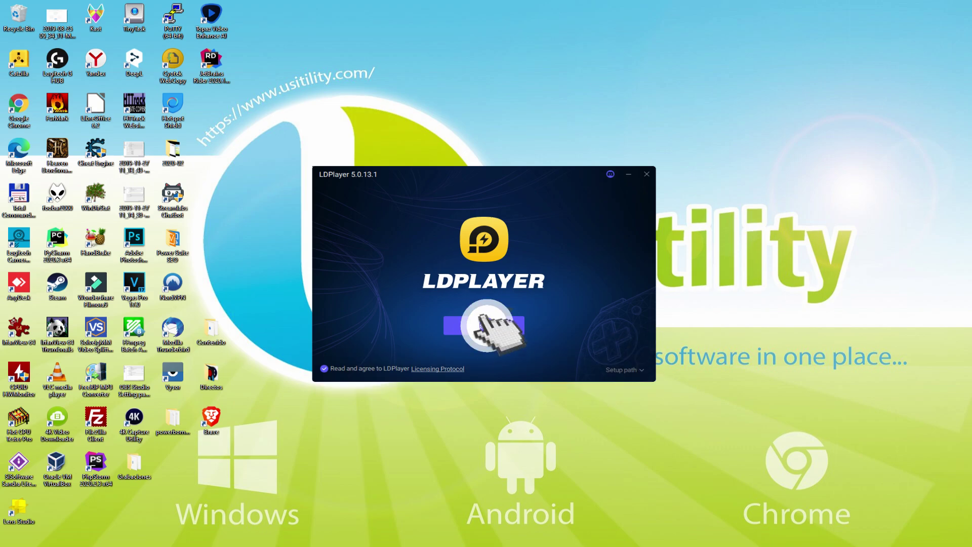
pyautogui.click(483, 325)
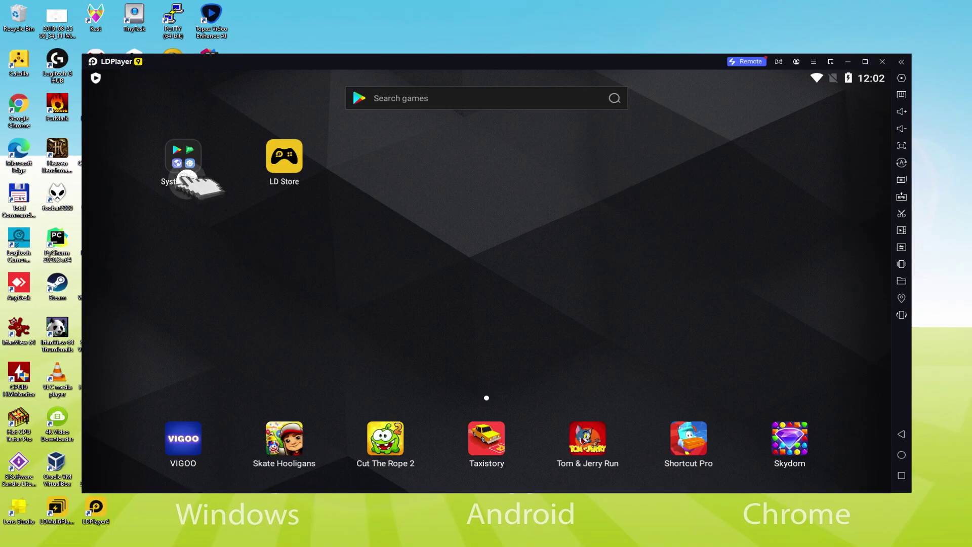
# Open the Play Store and complete the Google account setup, agreeing to the terms and turning off backup to Google Drive
pyautogui.click(317, 157)
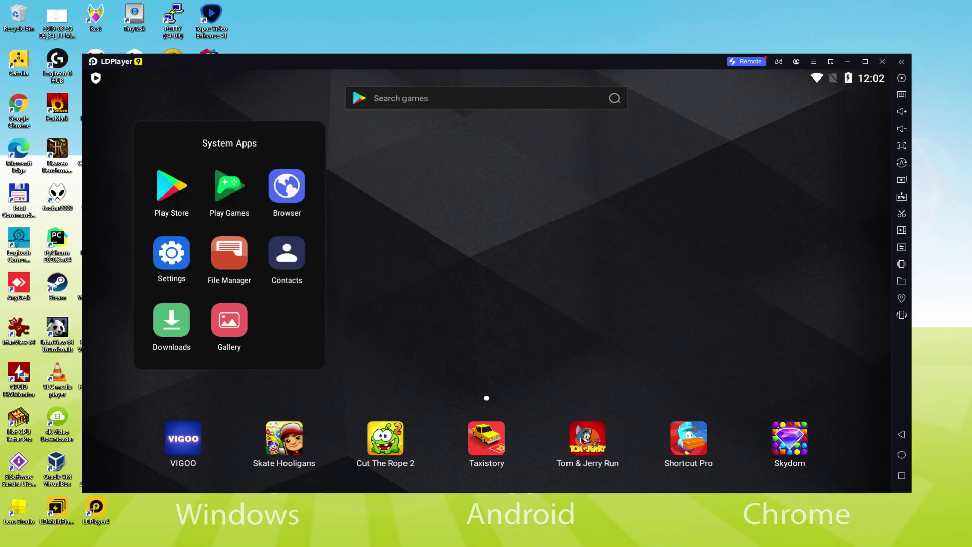
pyautogui.click(175, 186)
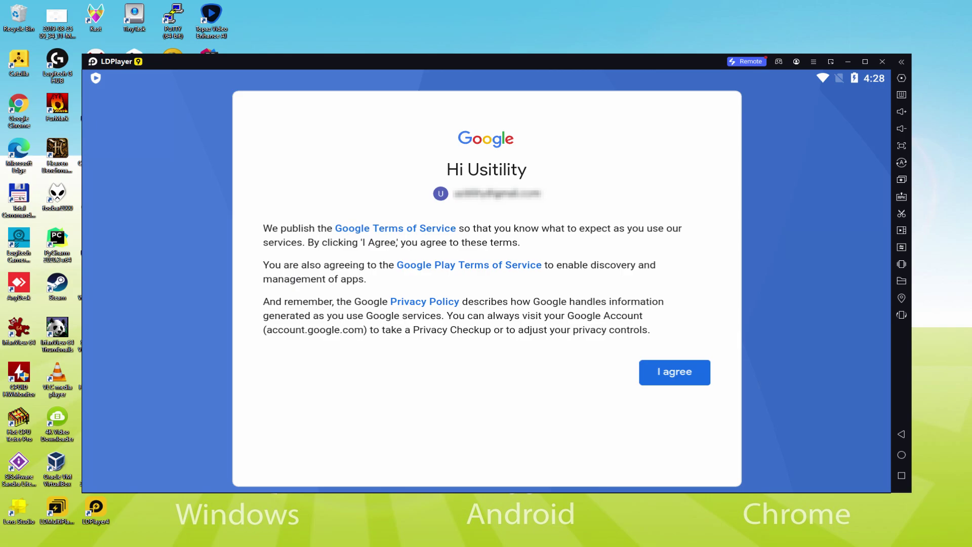
pyautogui.click(673, 372)
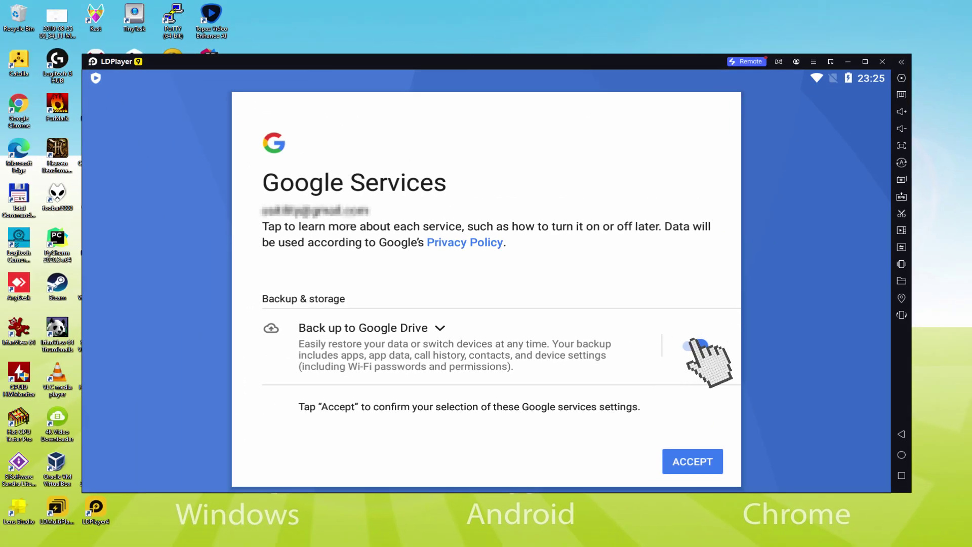
pyautogui.click(696, 345)
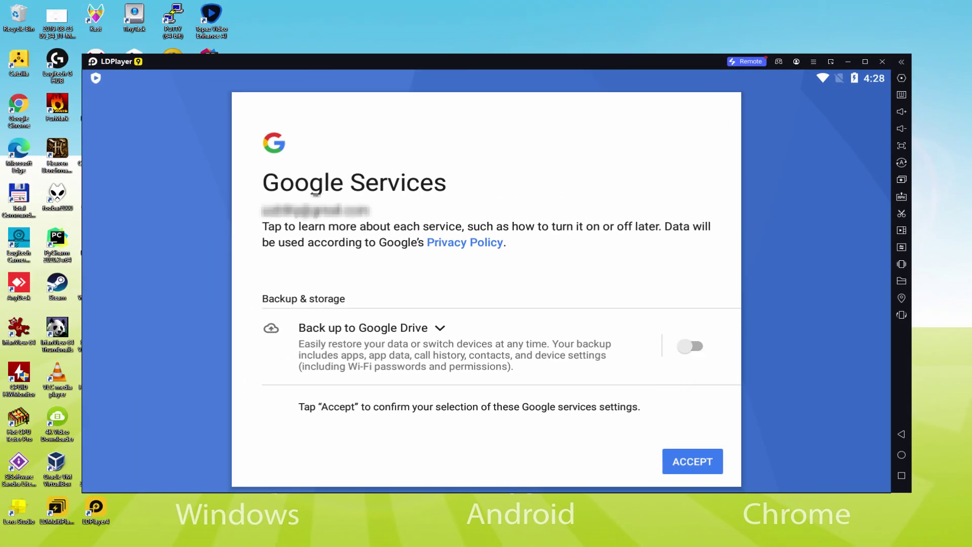
pyautogui.click(692, 461)
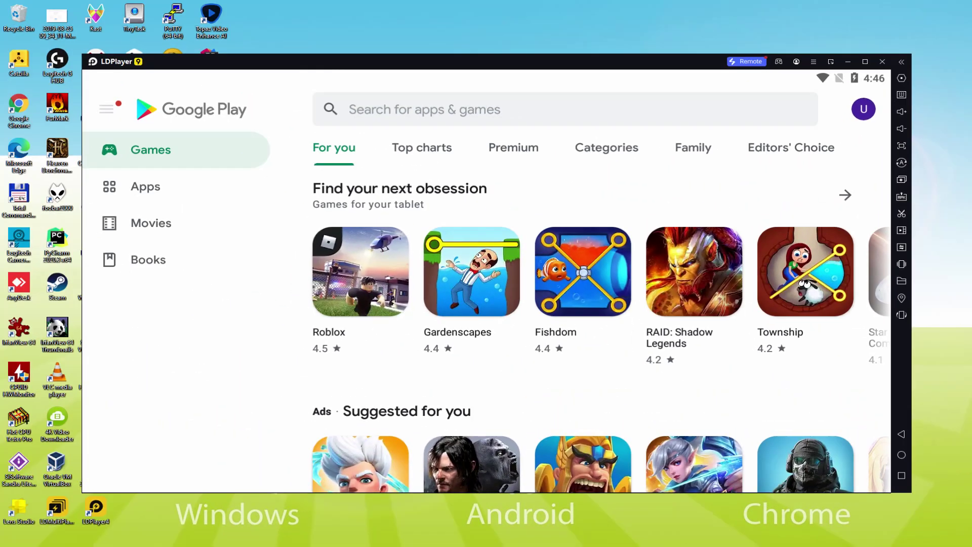
# Search the Play Store for "soul land new world", install Soul Land: New World, and return to the emulator's home screen
pyautogui.click(836, 341)
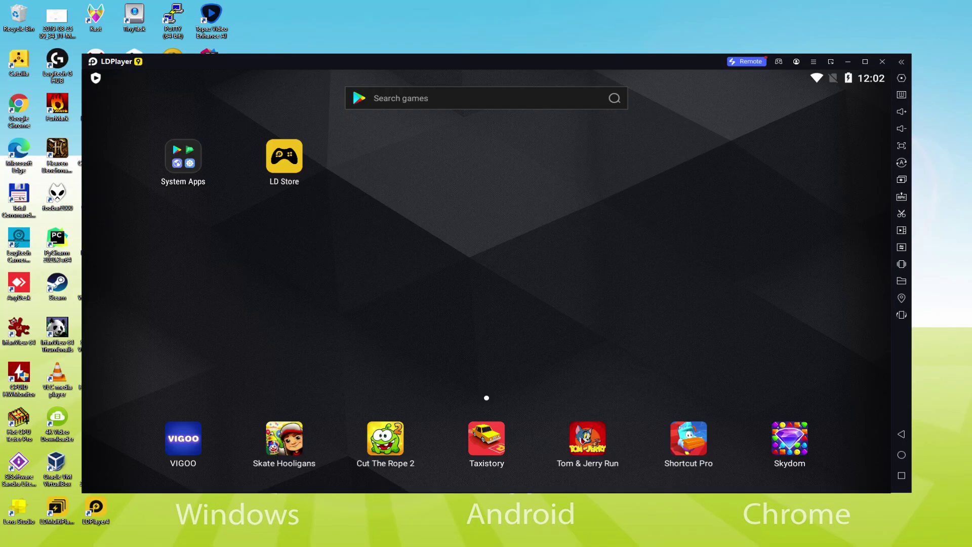
pyautogui.click(183, 157)
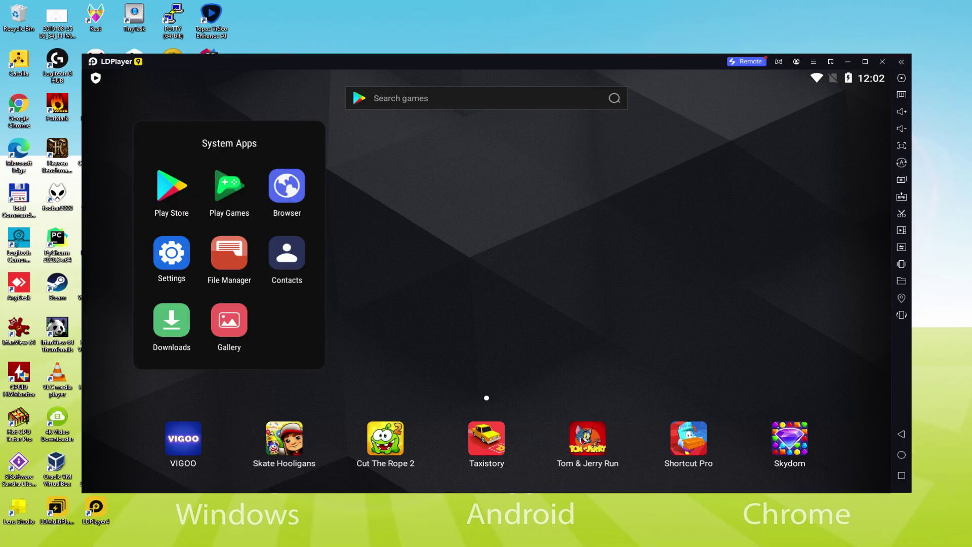
pyautogui.click(170, 183)
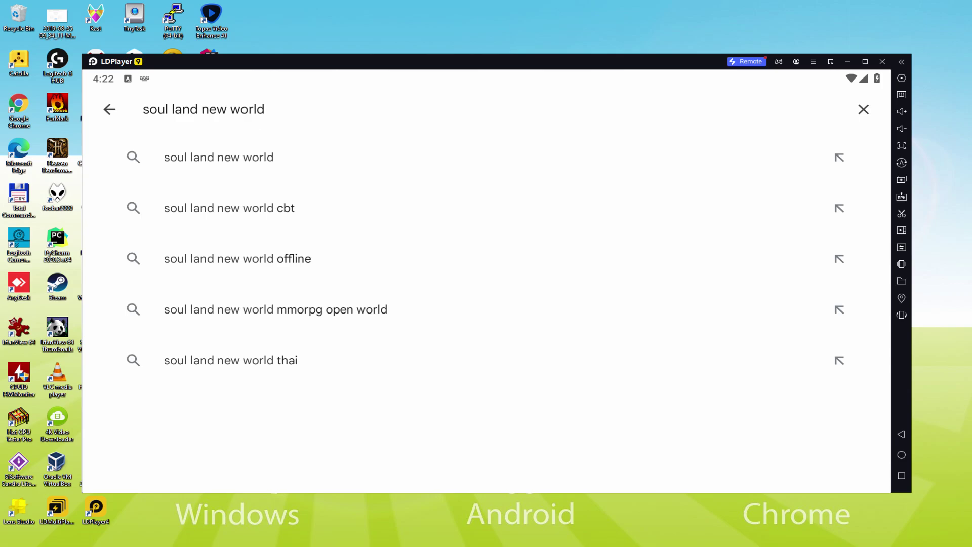
pyautogui.click(205, 156)
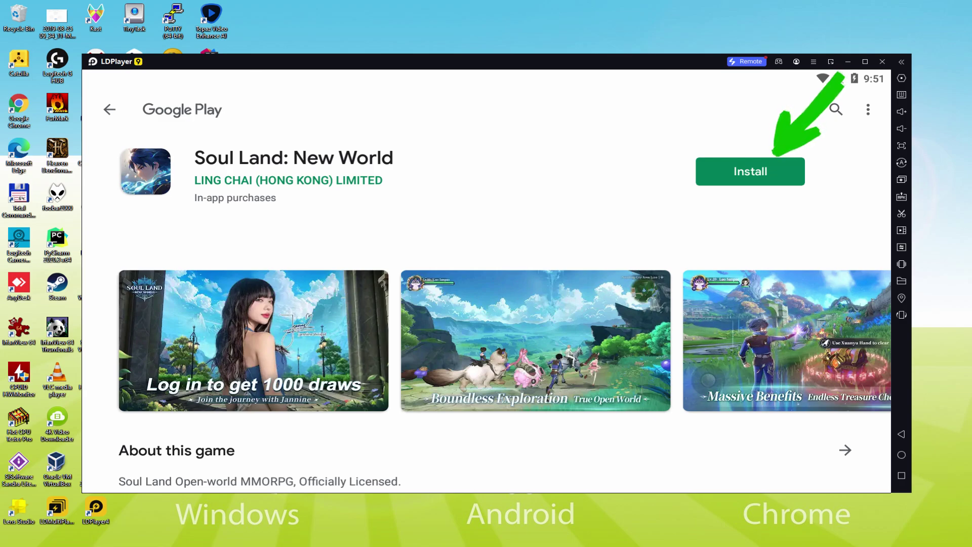
pyautogui.click(779, 174)
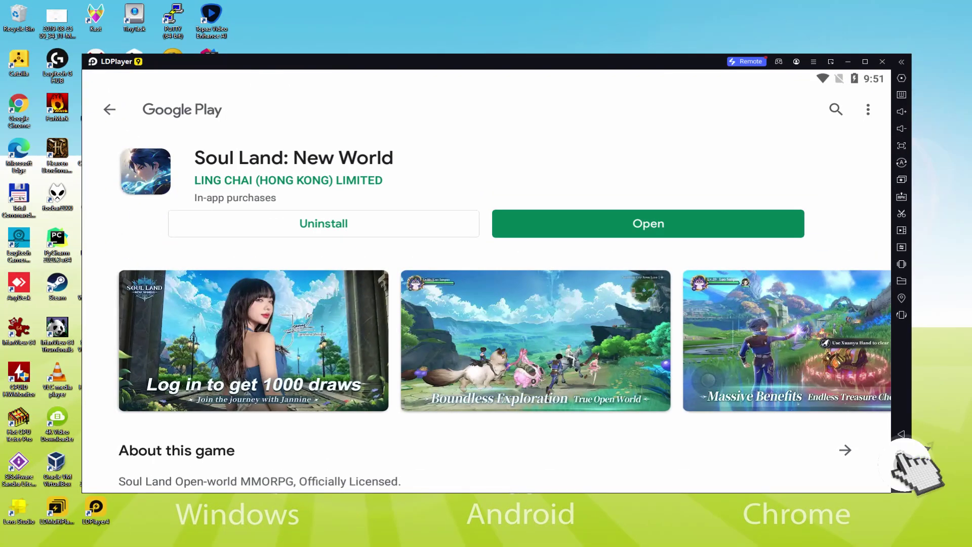
pyautogui.click(901, 454)
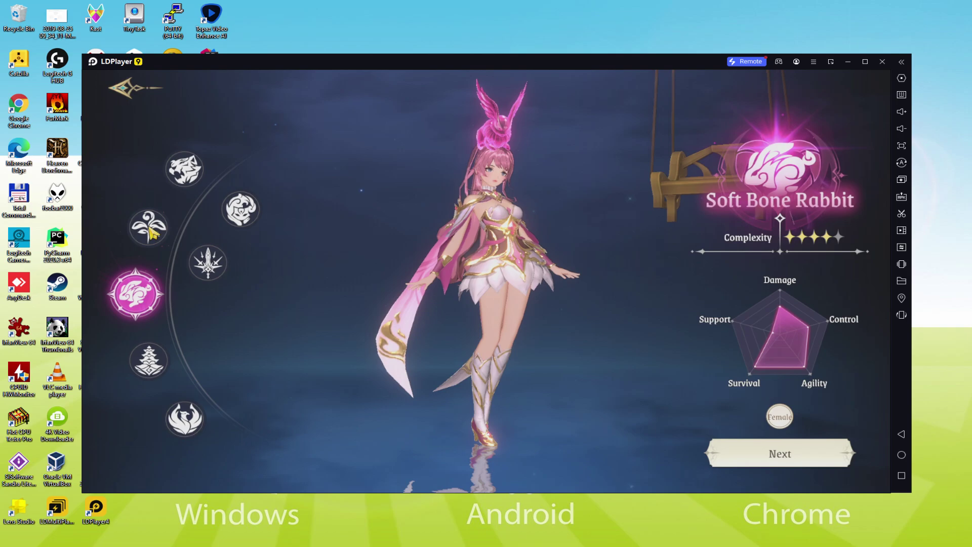
# Preview Blue Silver Grass, Cat of Netherworld and White Tiger, and proceed with Qibao Amber Pagoda as the martial soul
pyautogui.click(149, 229)
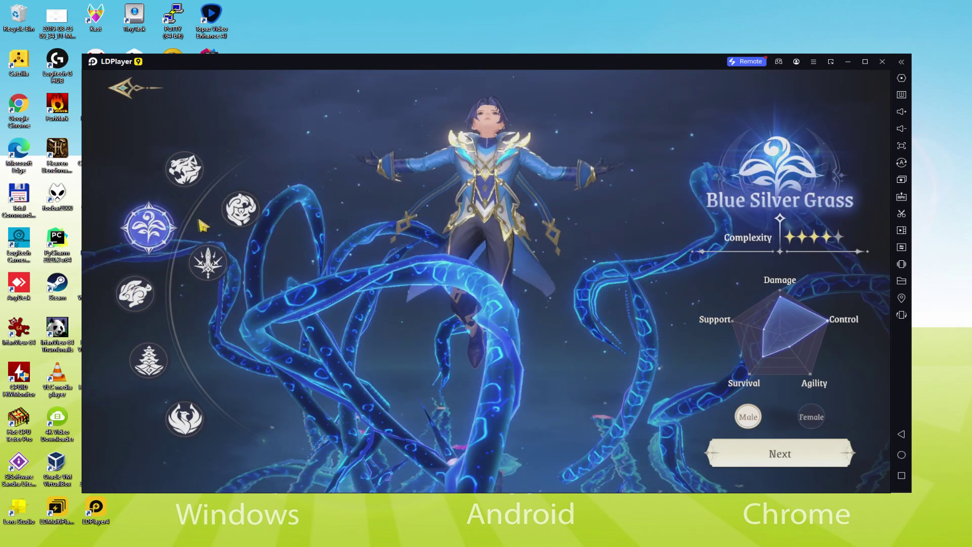
pyautogui.click(238, 214)
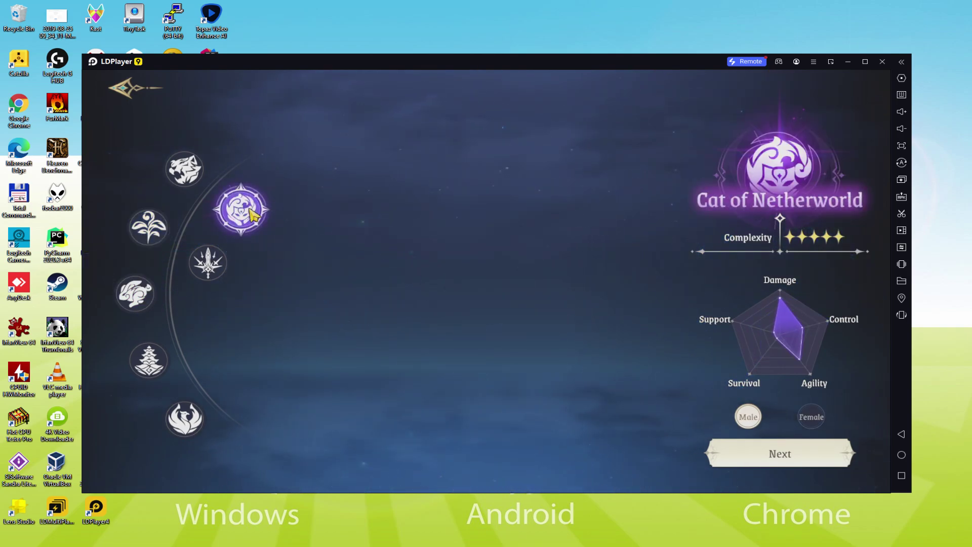
pyautogui.click(192, 173)
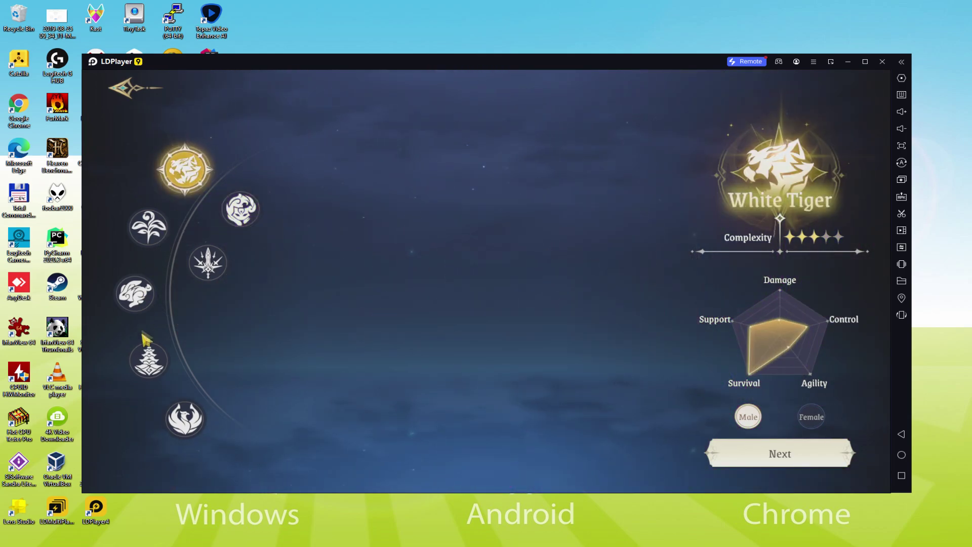
pyautogui.click(150, 360)
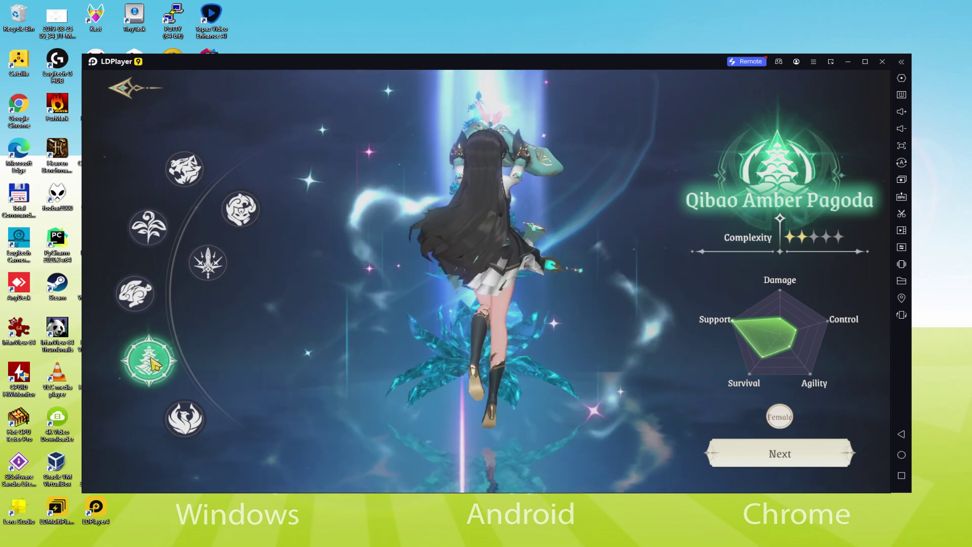
pyautogui.click(774, 452)
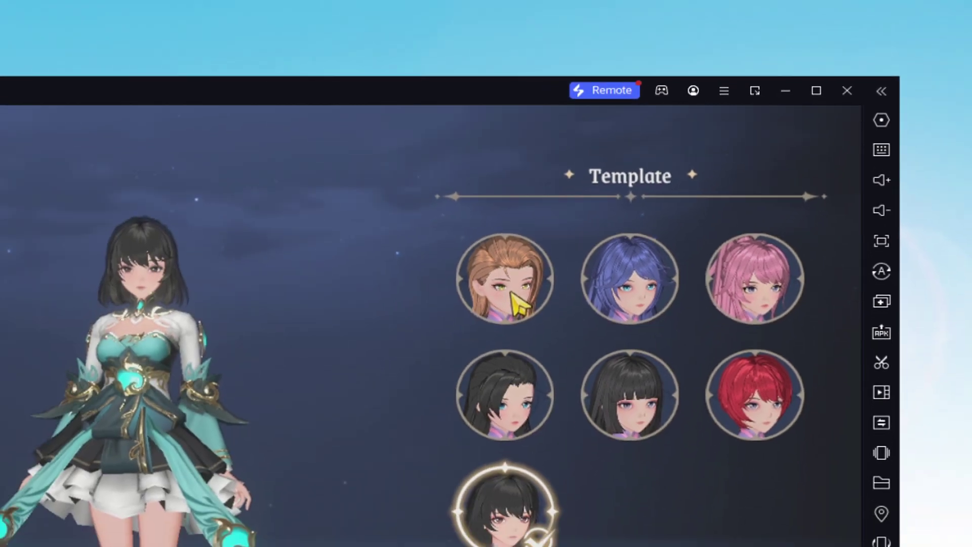
# Maximize the emulator window, try several appearance templates and choose the one with swept-back long black hair
pyautogui.click(511, 296)
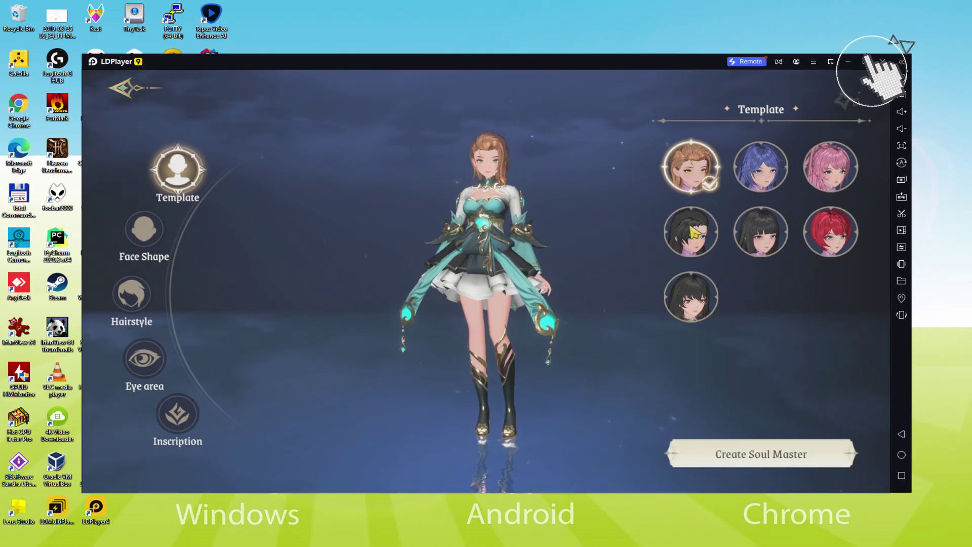
pyautogui.click(816, 91)
pyautogui.click(630, 279)
pyautogui.click(883, 151)
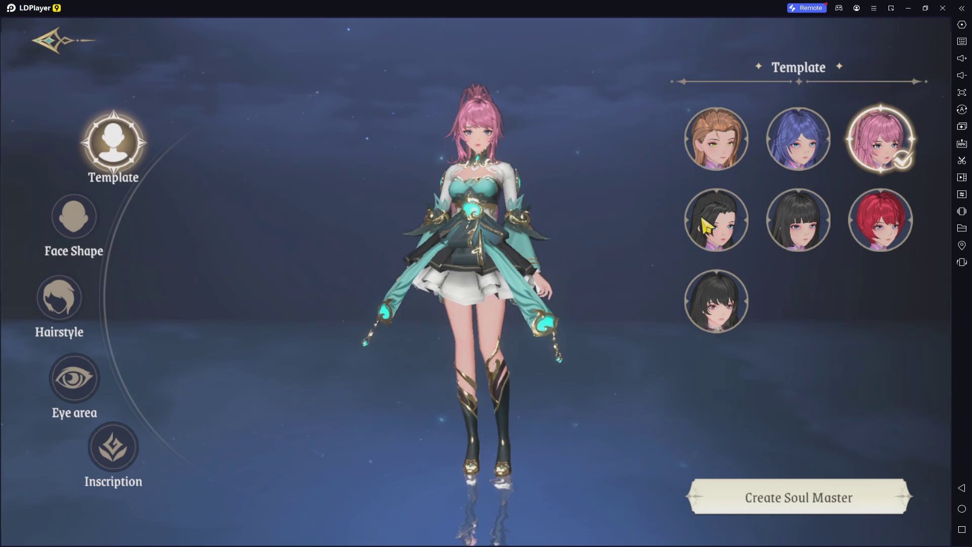
pyautogui.click(709, 220)
# Look through the character's face shape, hairstyle and eye area options
pyautogui.click(60, 244)
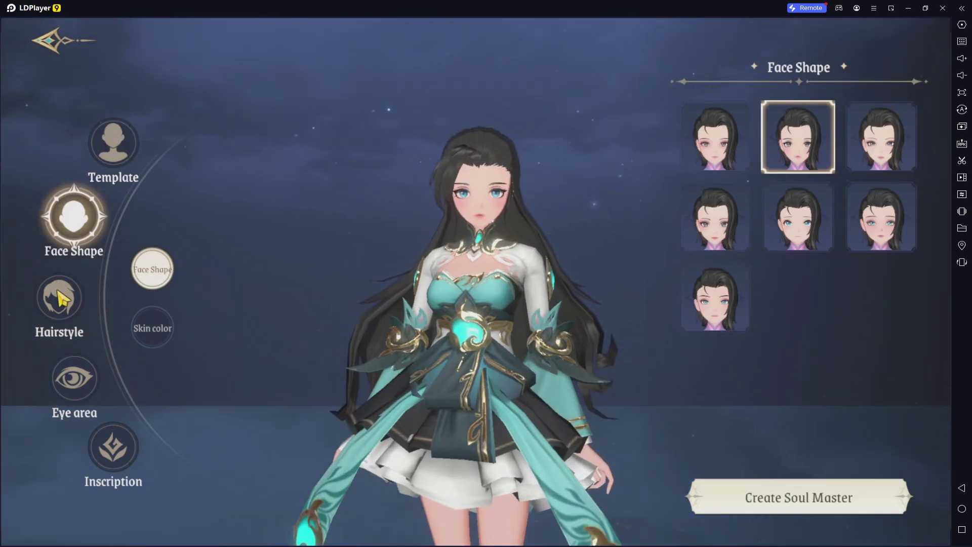
pyautogui.click(60, 295)
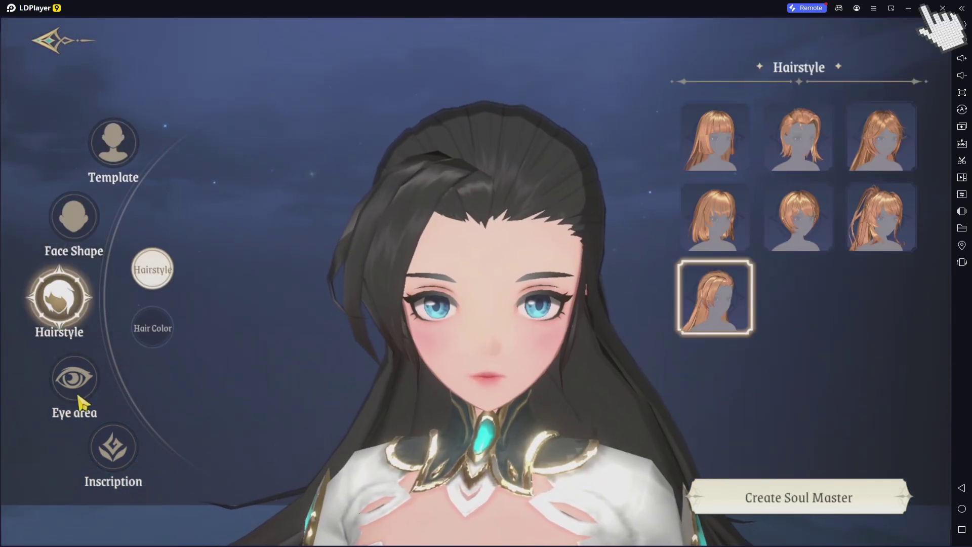
pyautogui.click(81, 399)
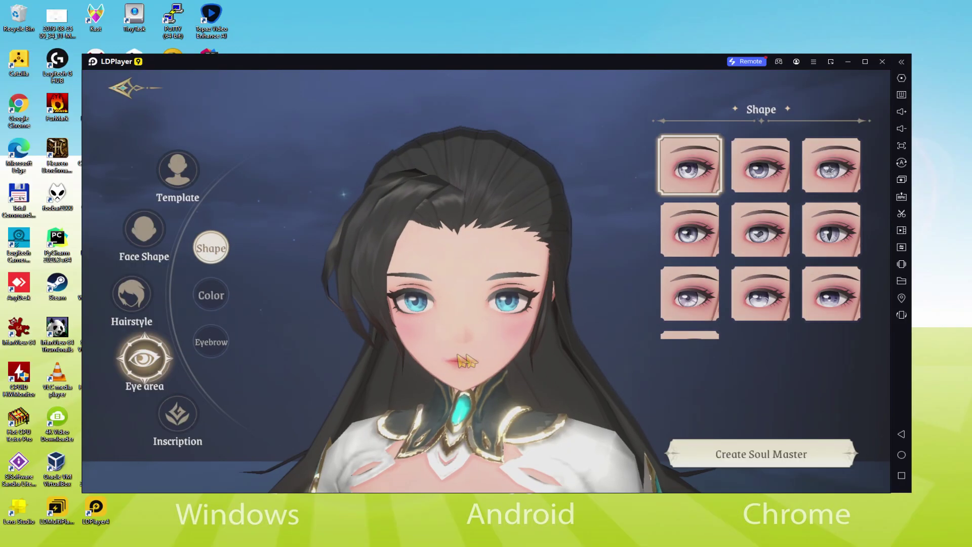
# Apply the curved-swirl inscription style to the character's forehead and create the Soul Master
pyautogui.click(177, 420)
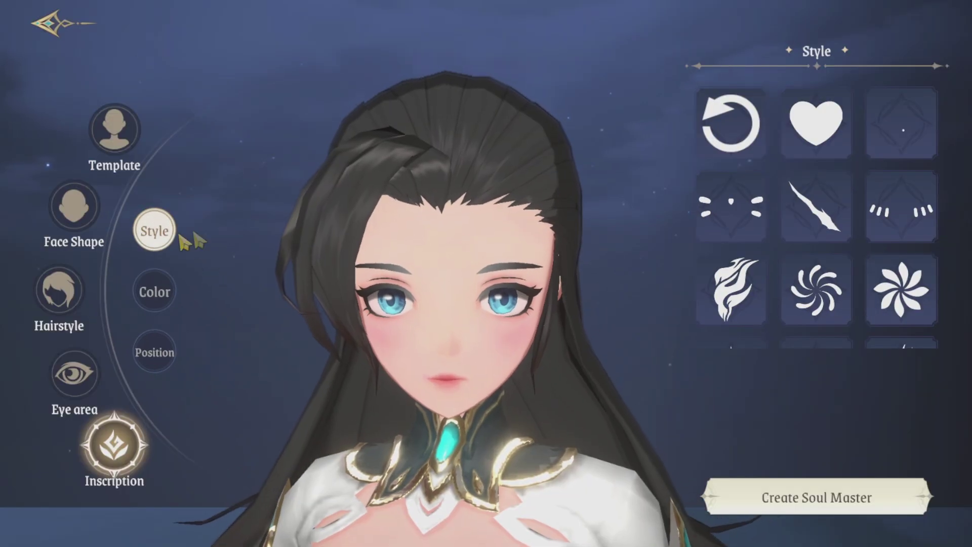
pyautogui.click(790, 296)
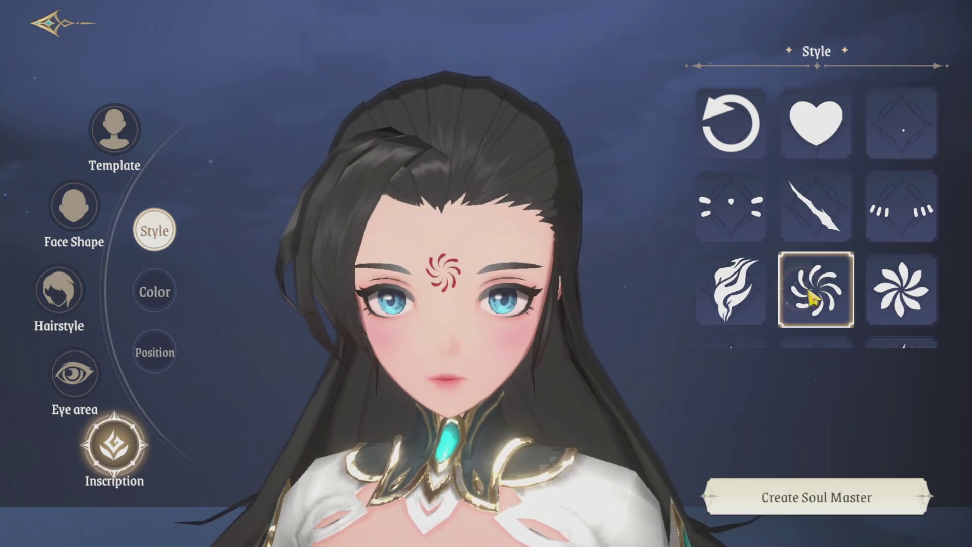
pyautogui.click(843, 501)
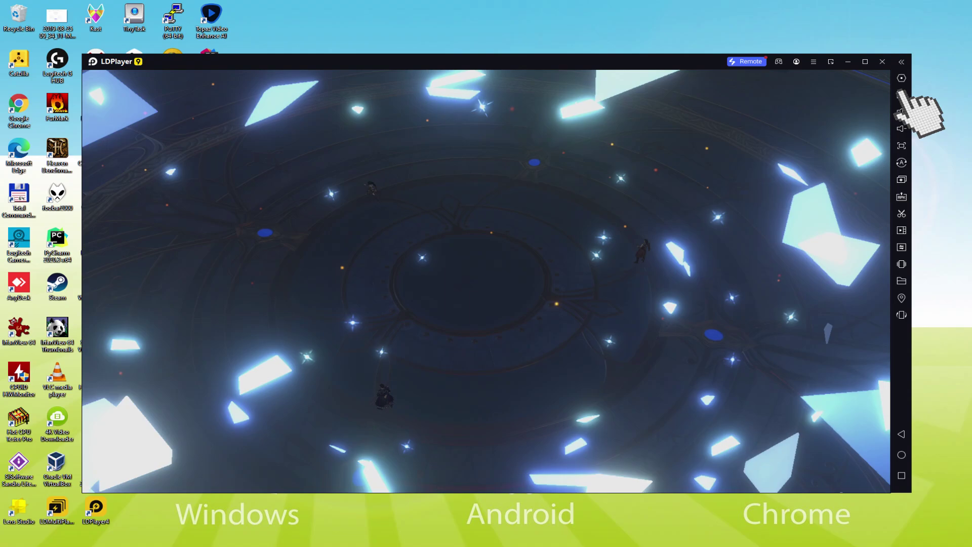
# View the emulator's keymap settings and exit them, then confirm Free View (3D) as the game's camera view
pyautogui.click(813, 137)
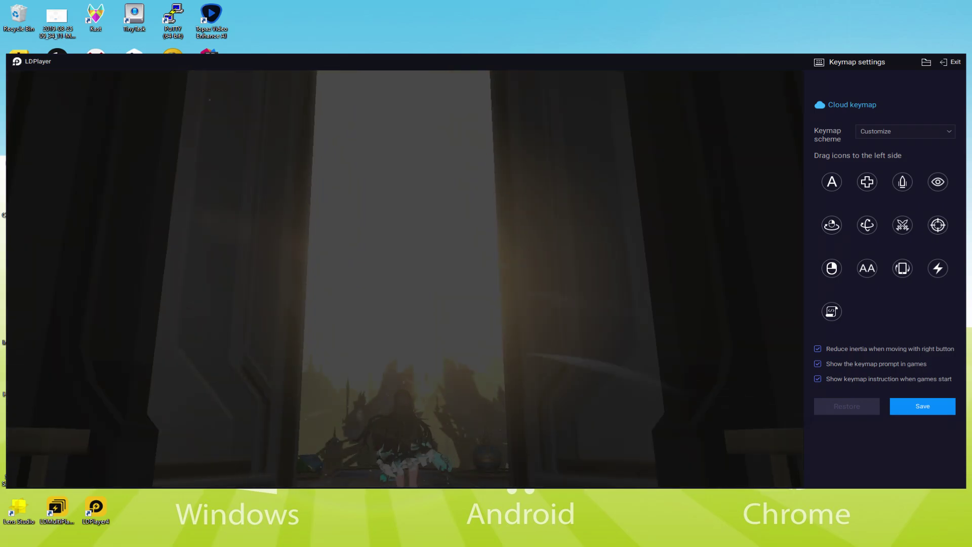
pyautogui.click(951, 62)
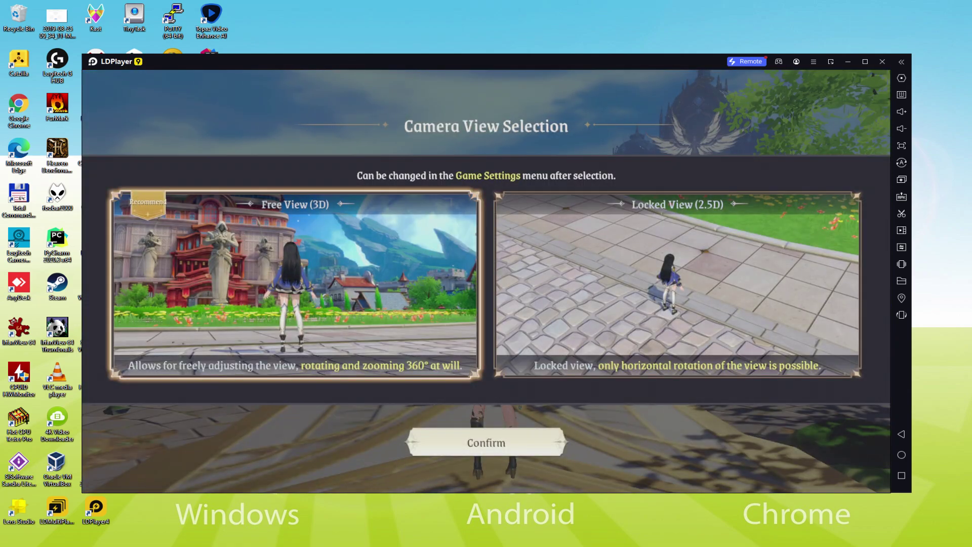
pyautogui.click(458, 436)
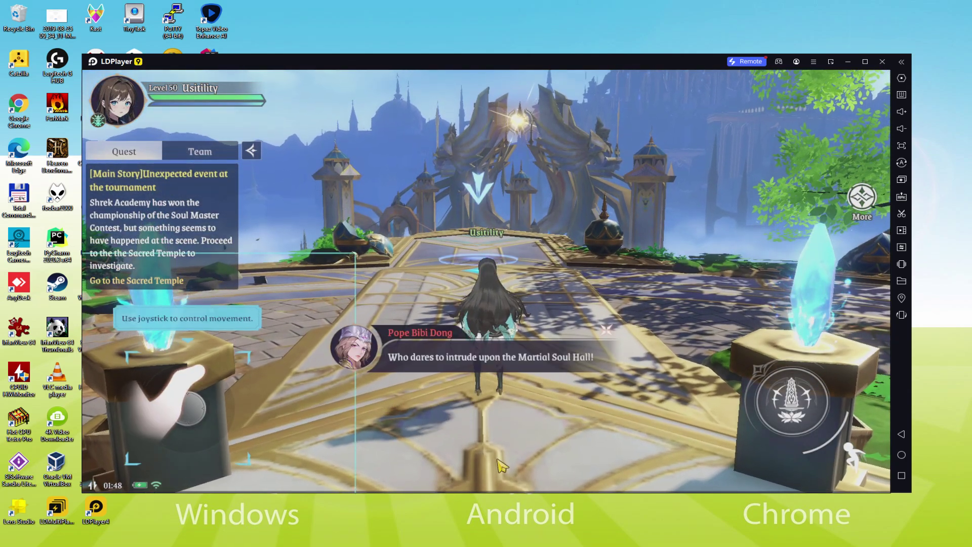
# Move the character forward to the Sacred Temple and fight Golden Generation Yan with the Control skill and basic attack
pyautogui.press('w')
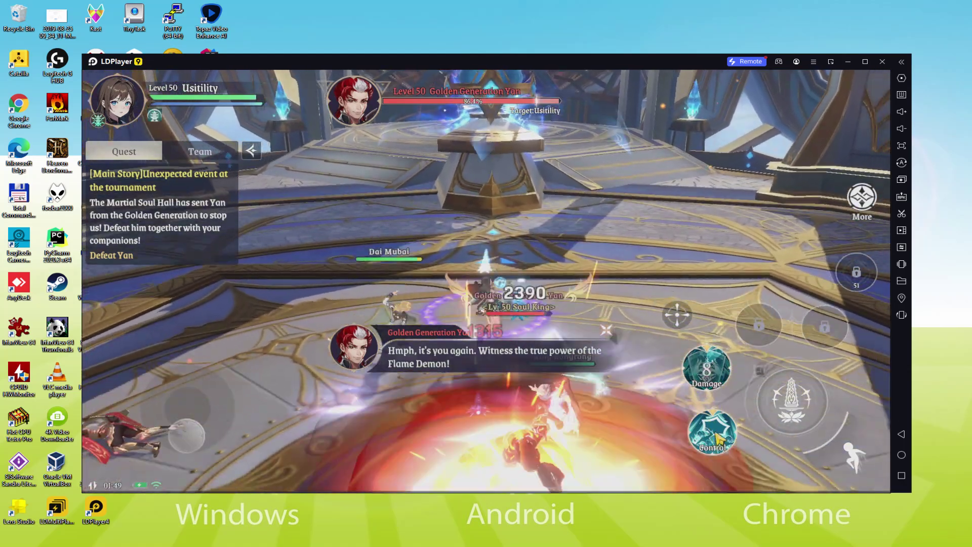
pyautogui.moveTo(717, 437); pyautogui.dragTo(716, 435)
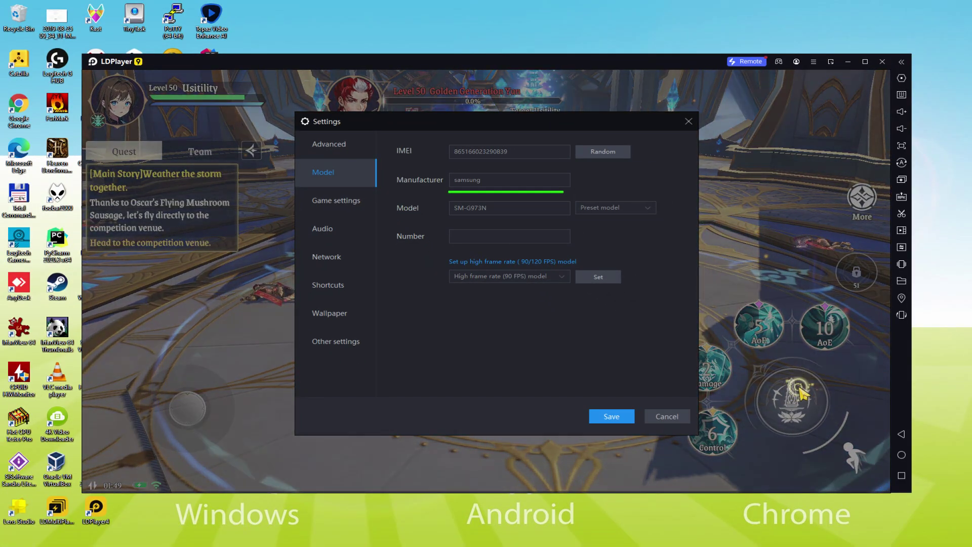
pyautogui.click(800, 389)
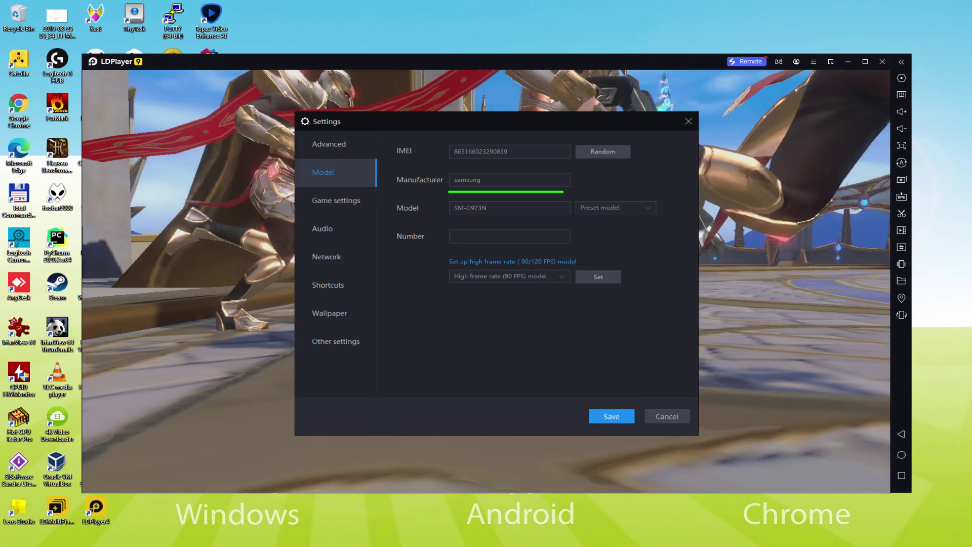